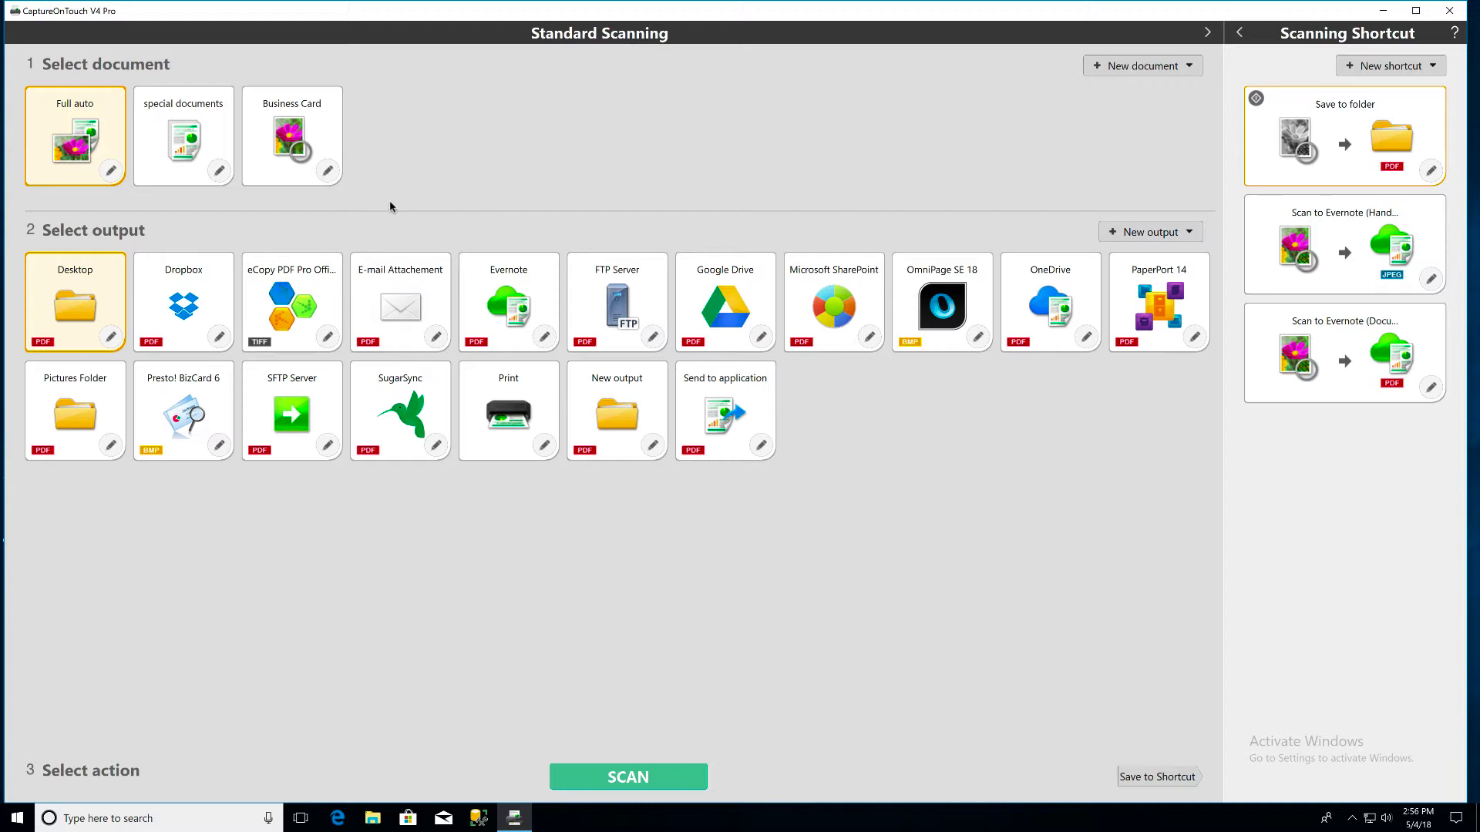
Pair the special documents type with Dropbox output and save it as a shortcut.
left_click(223, 144)
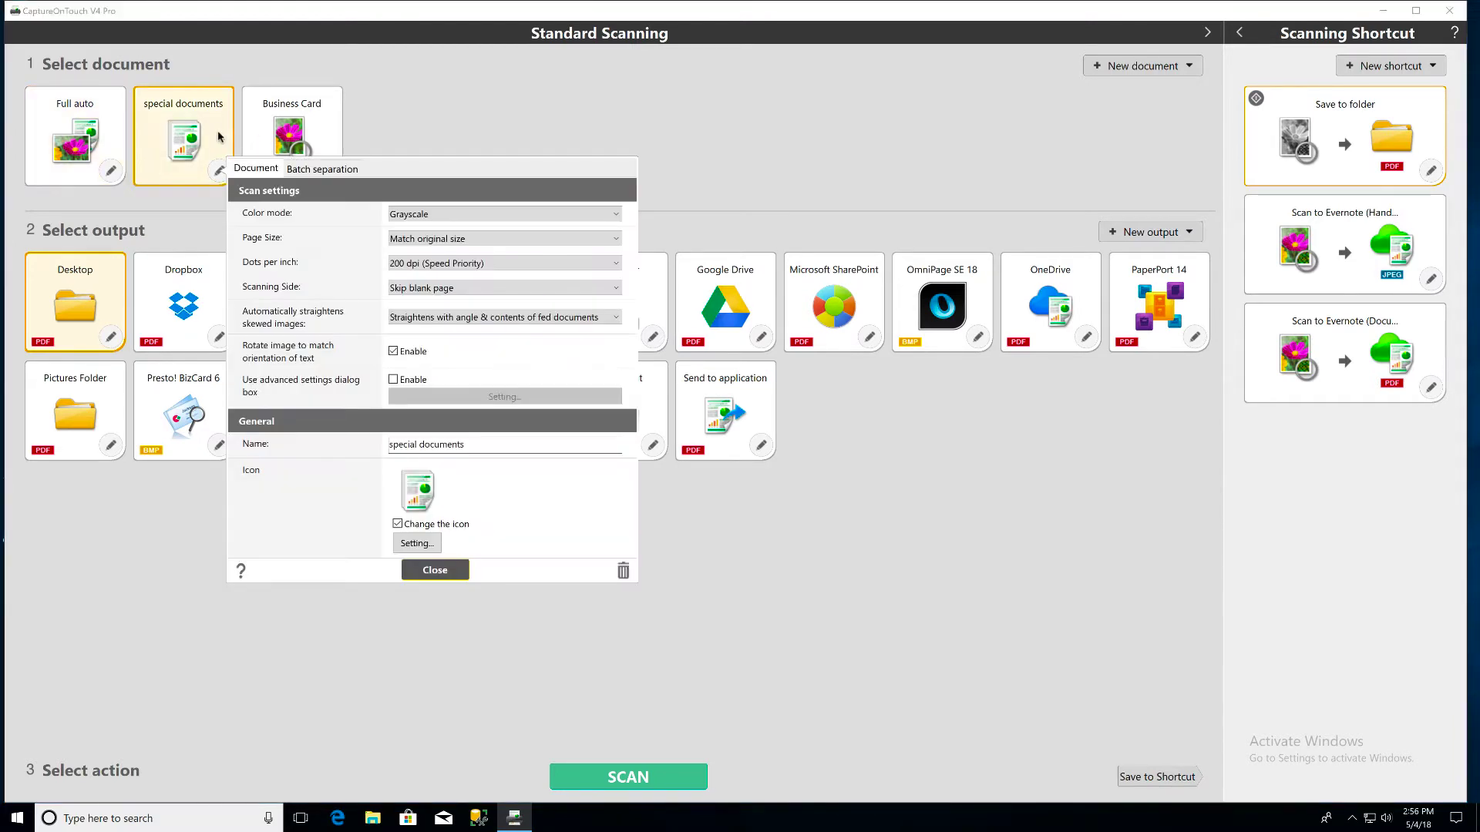
left_click(209, 286)
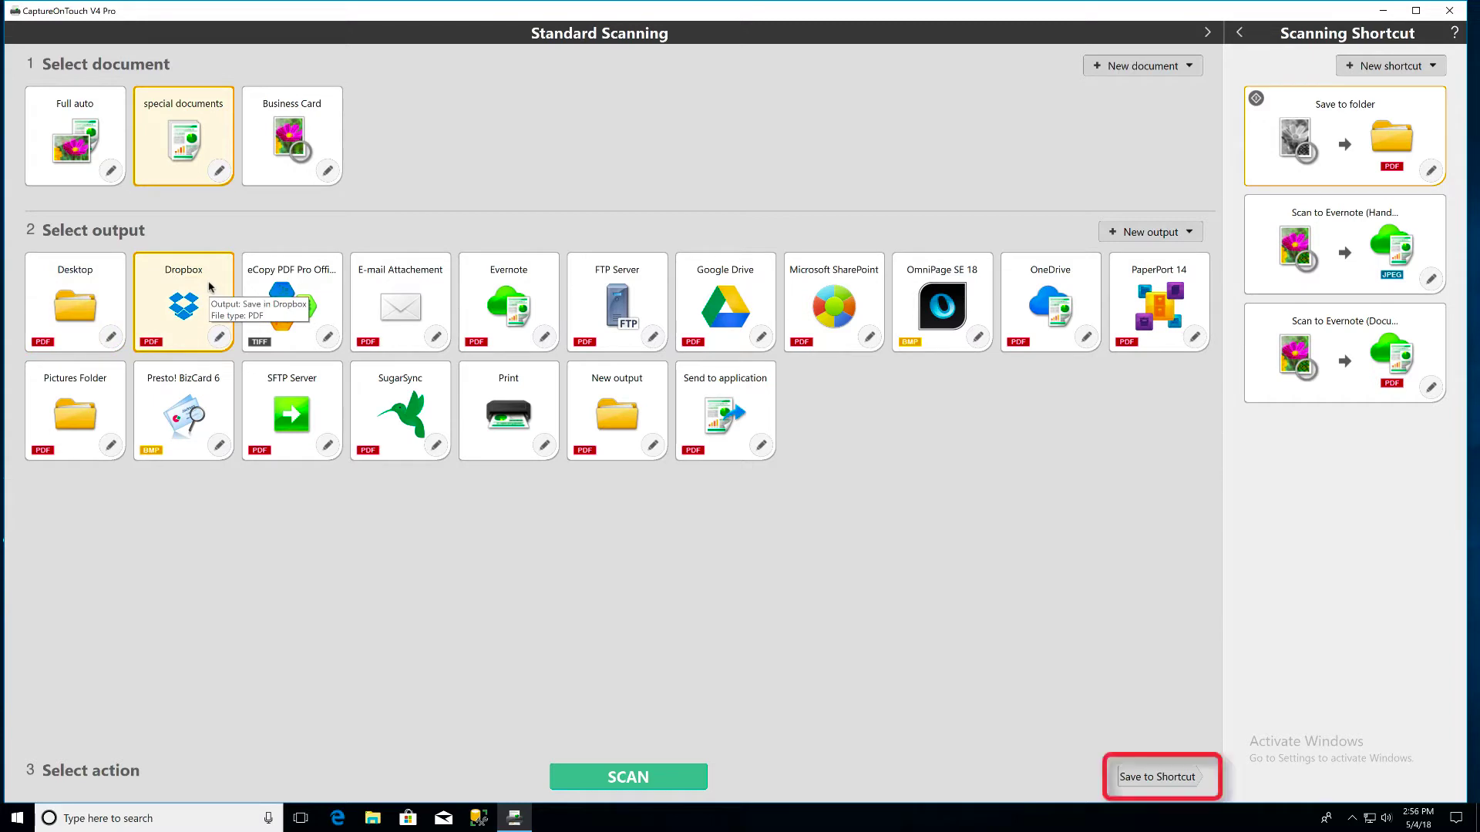
left_click(1144, 783)
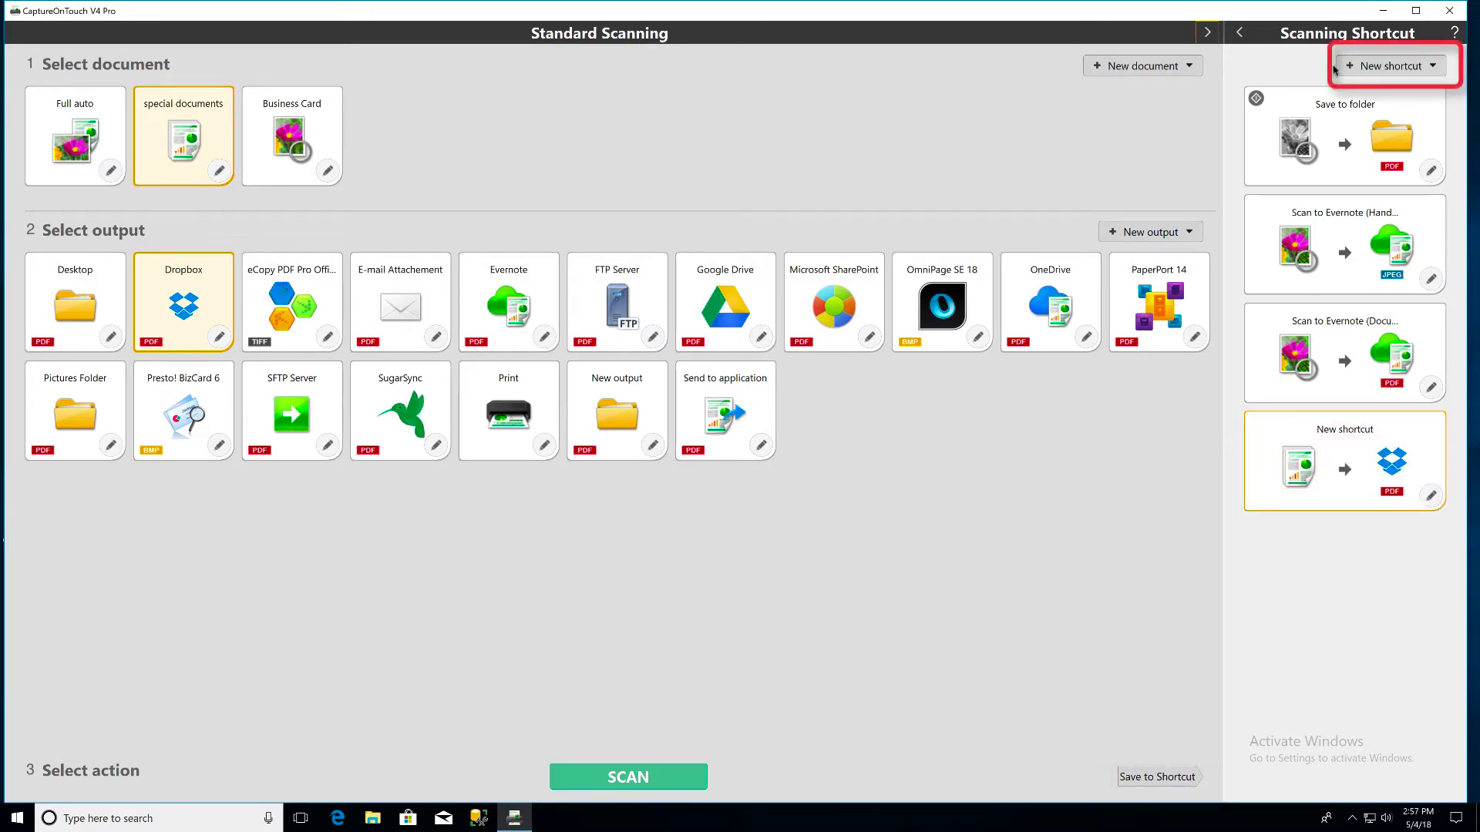
Create a second scanning shortcut from the Scanning Shortcut panel.
left_click(1386, 70)
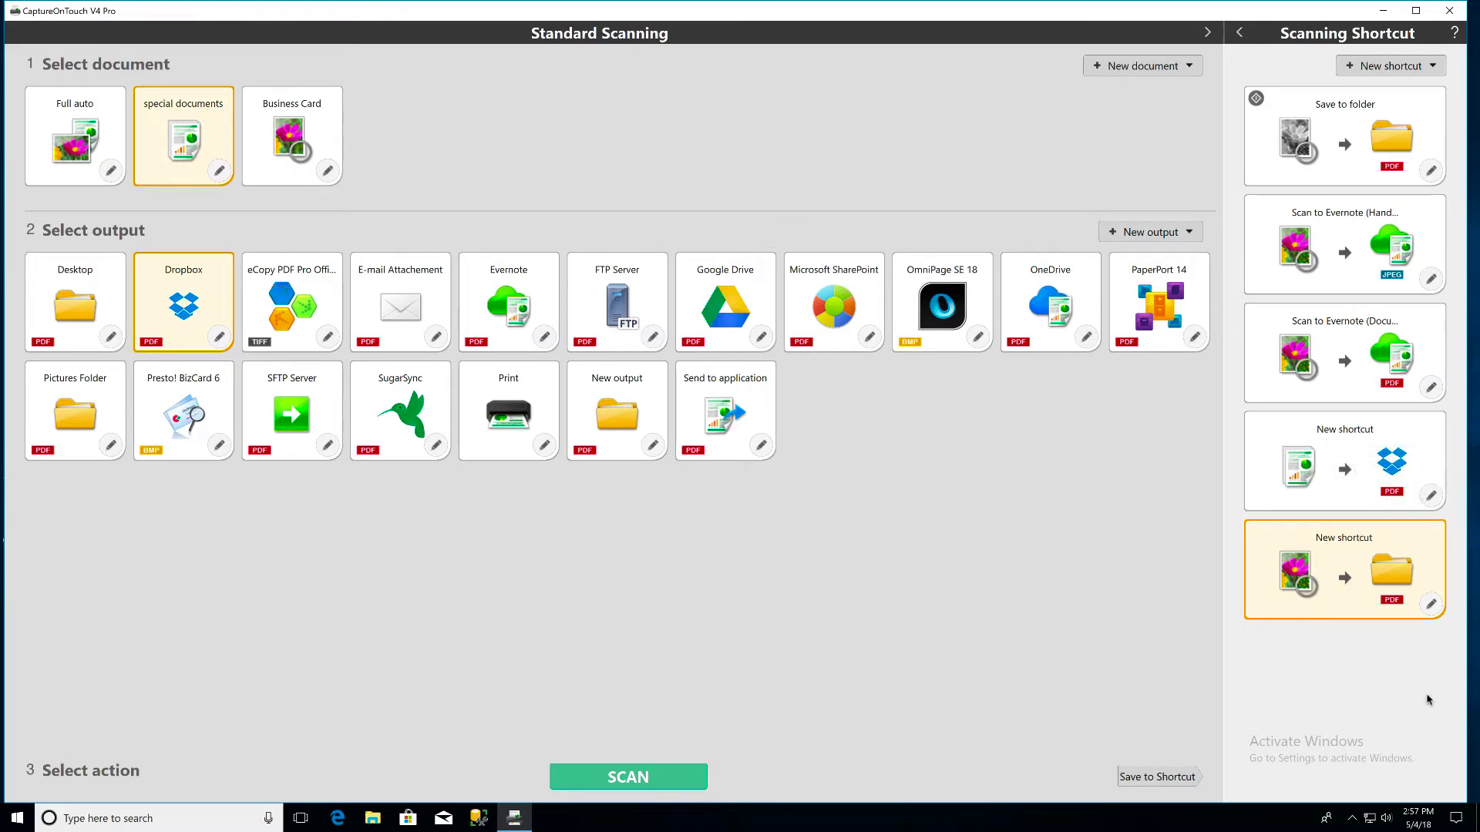
Open the new shortcut's settings to review batch separation, output and file naming details.
left_click(1432, 607)
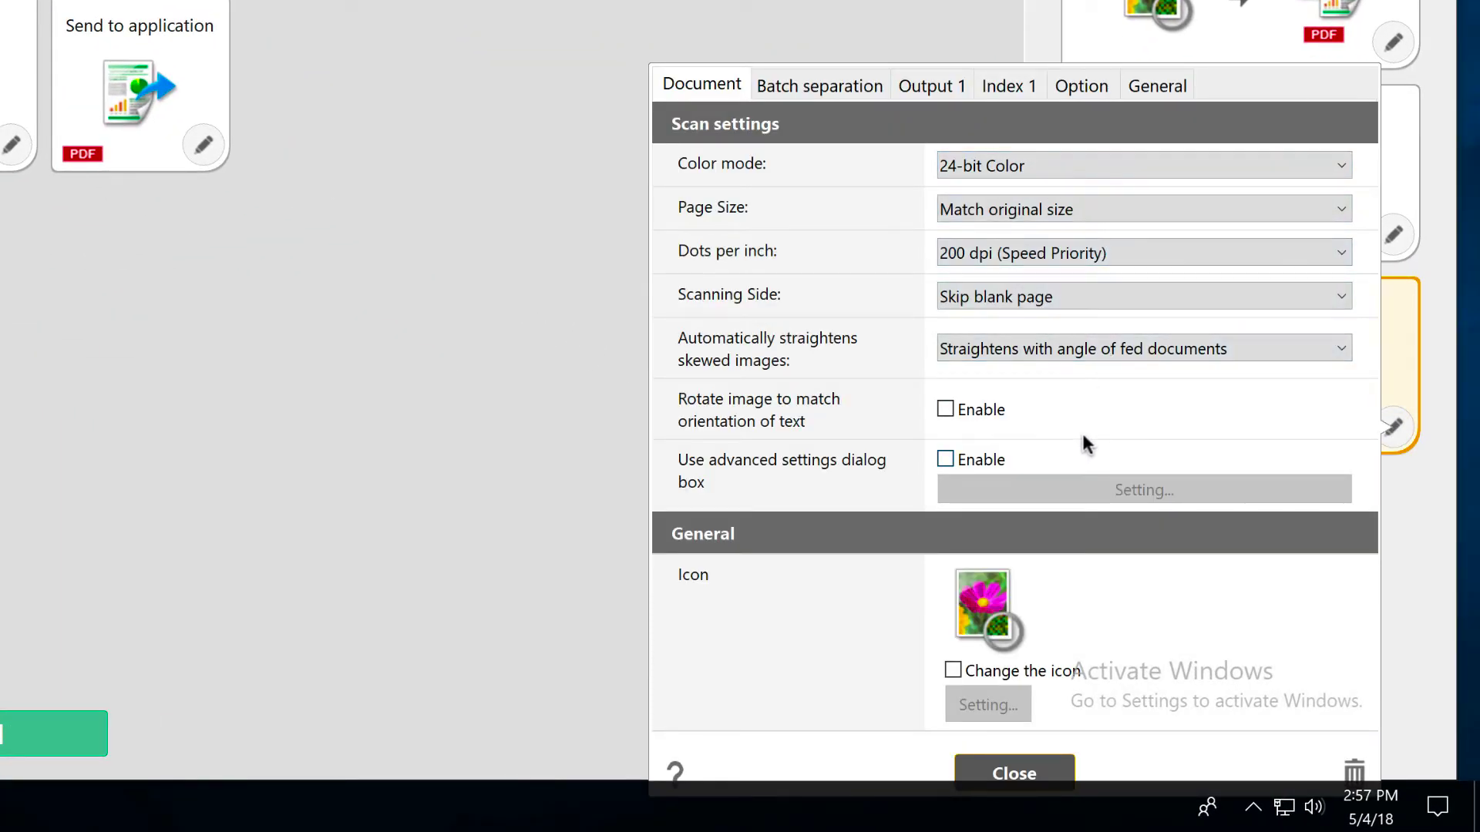
left_click(764, 92)
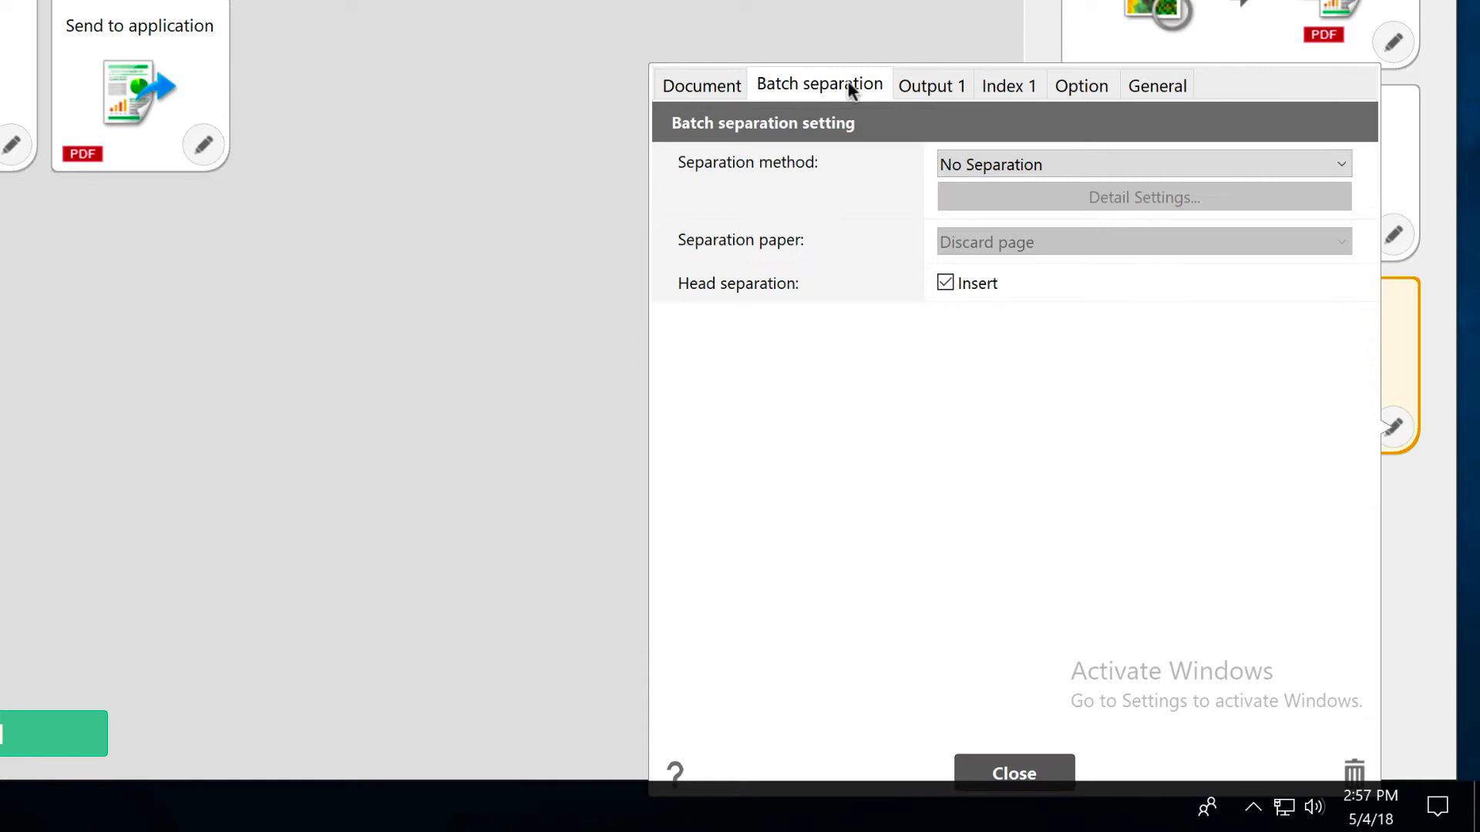
left_click(925, 86)
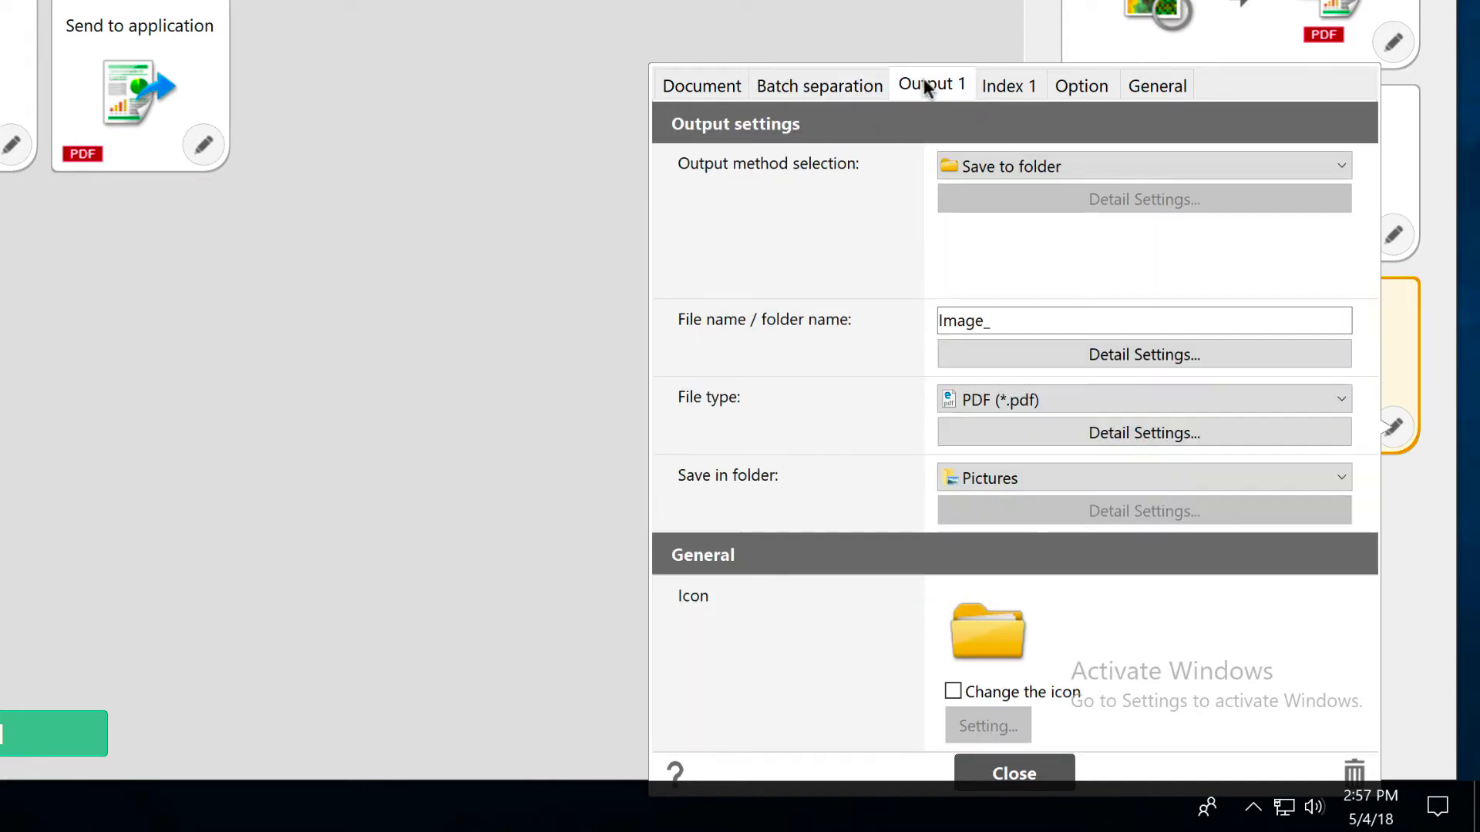
left_click(1050, 353)
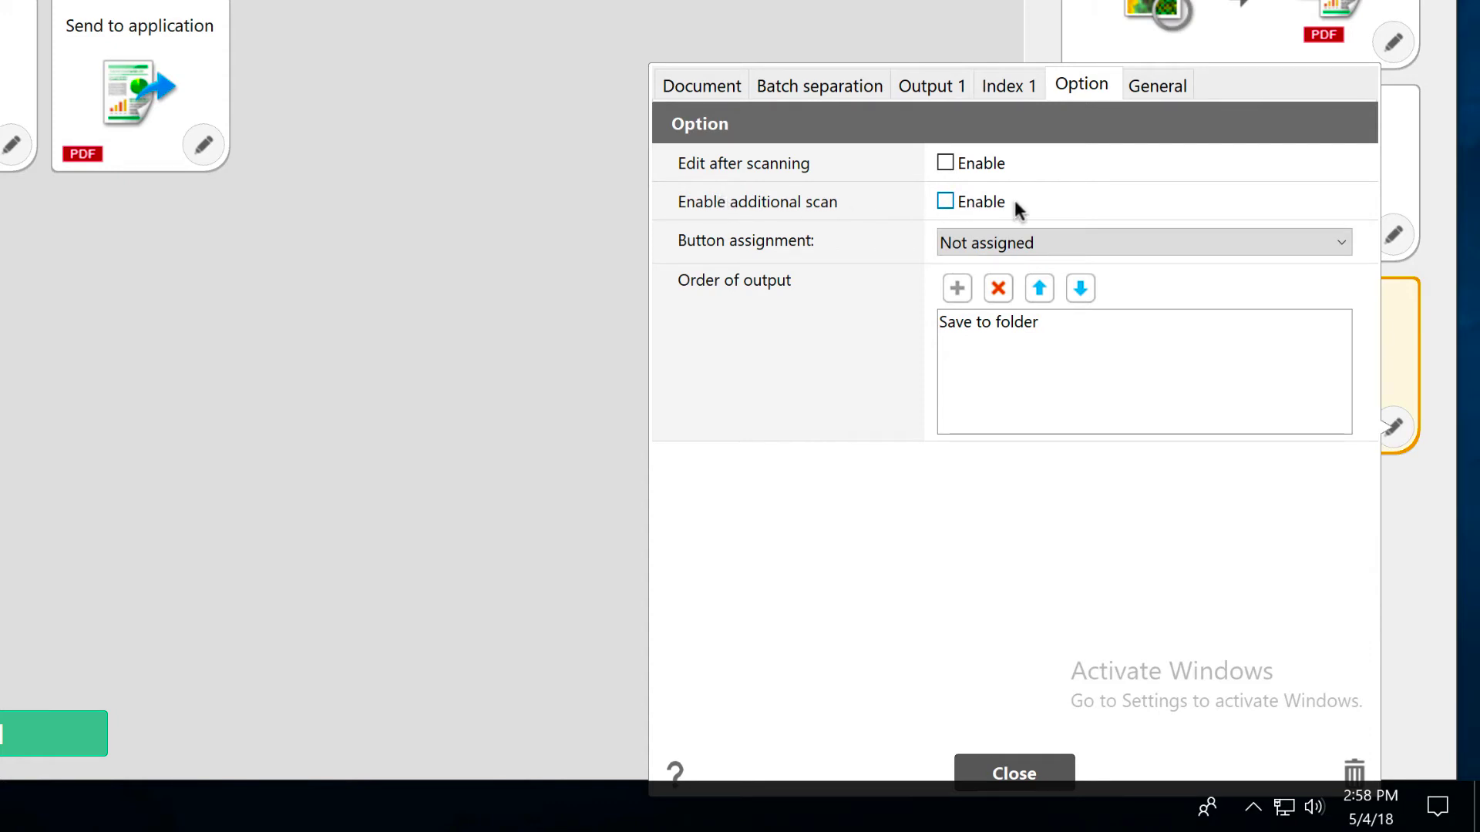
Set the folder shortcut's Button assignment to Start button.
left_click(1105, 237)
left_click(1074, 291)
Change the shortcut name from 'New shortcut' to 'Quick Scan and Save' and close settings.
key("ctrl+Tab")
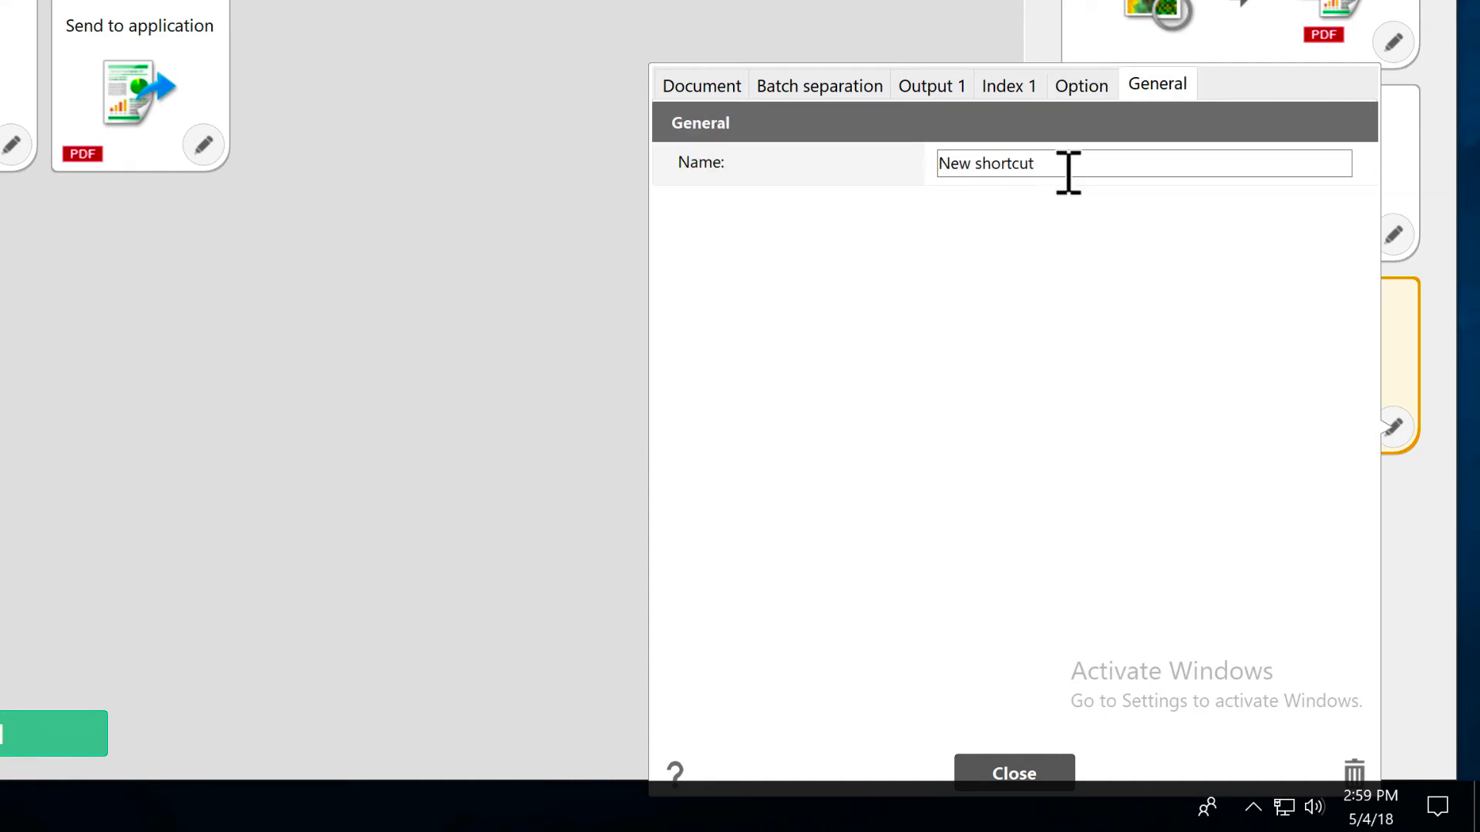
left_click_drag(1067, 172, 915, 173)
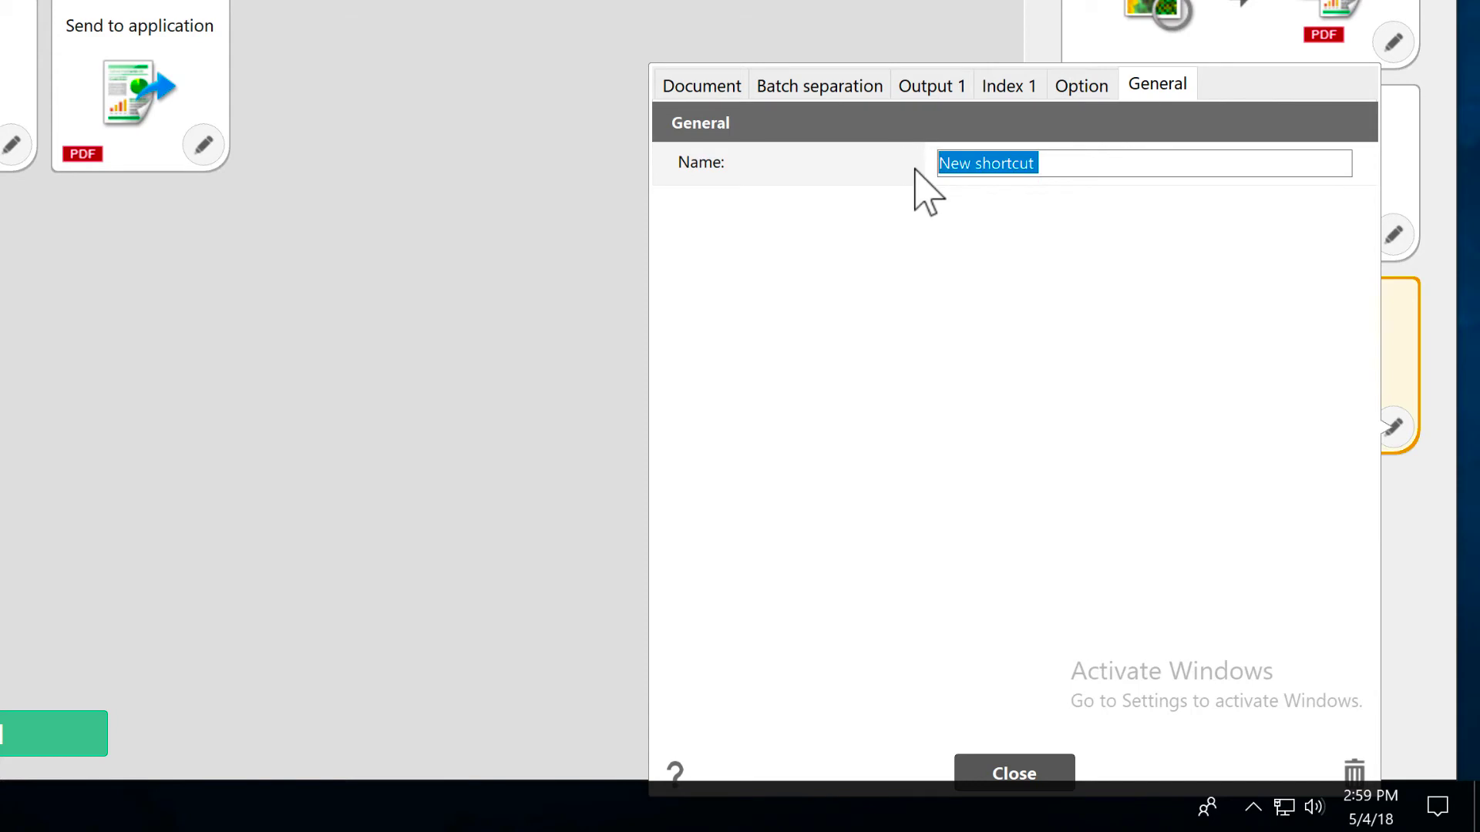
type("Quick Scan and Save")
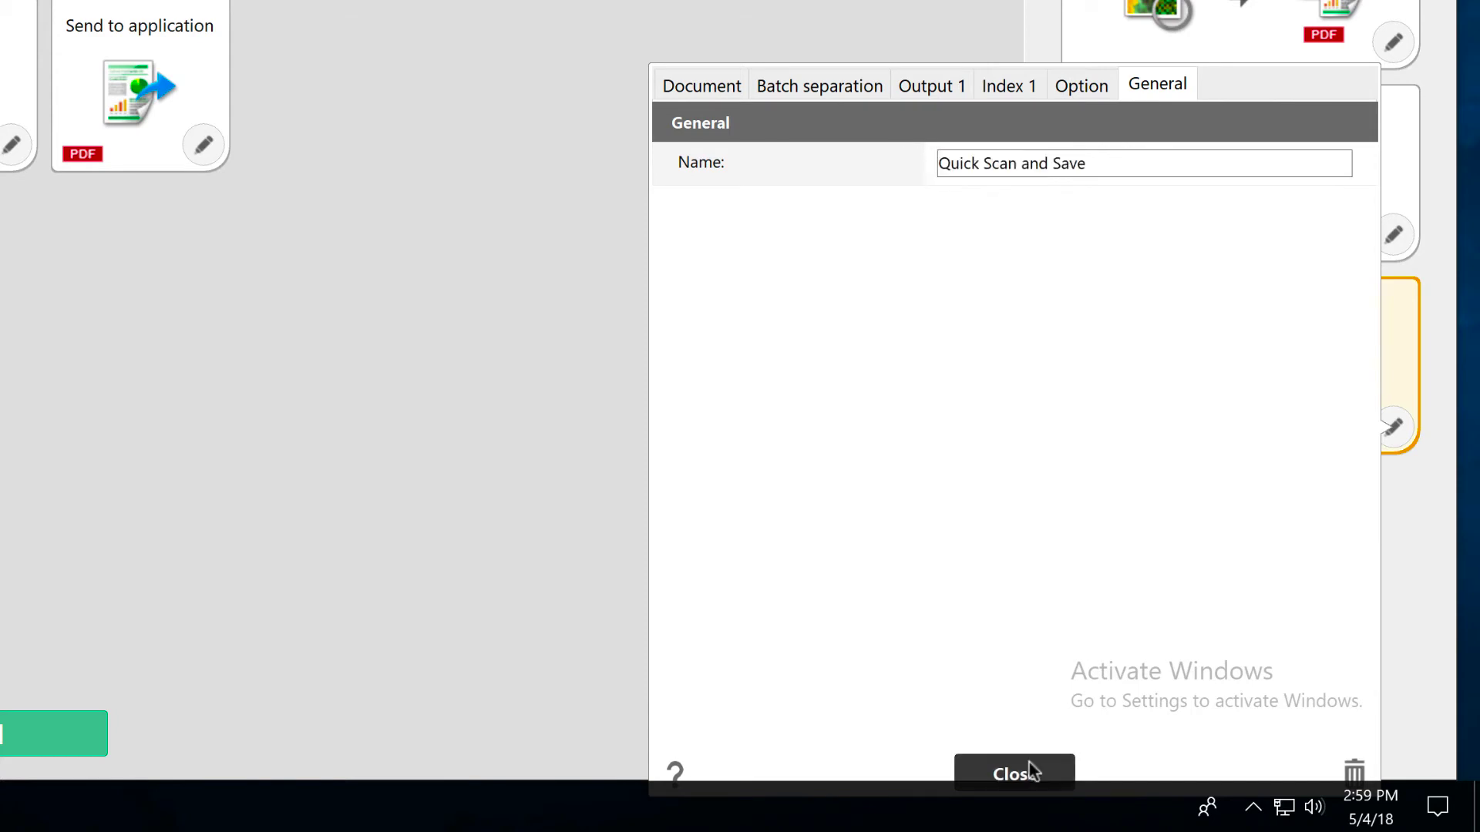
left_click(1014, 773)
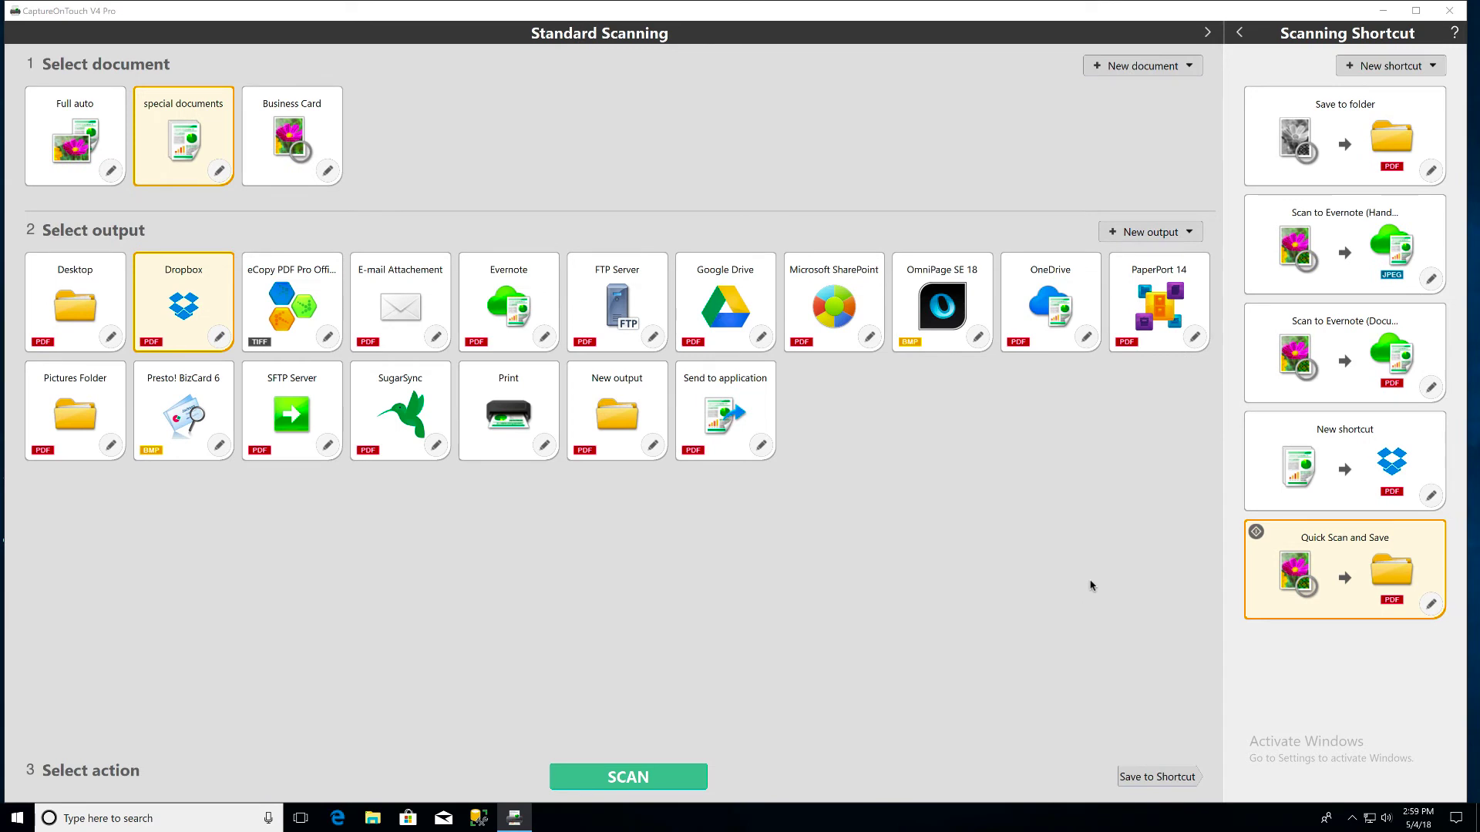
Launch scanning from the 'Quick Scan and Save' shortcut card.
left_click(1340, 561)
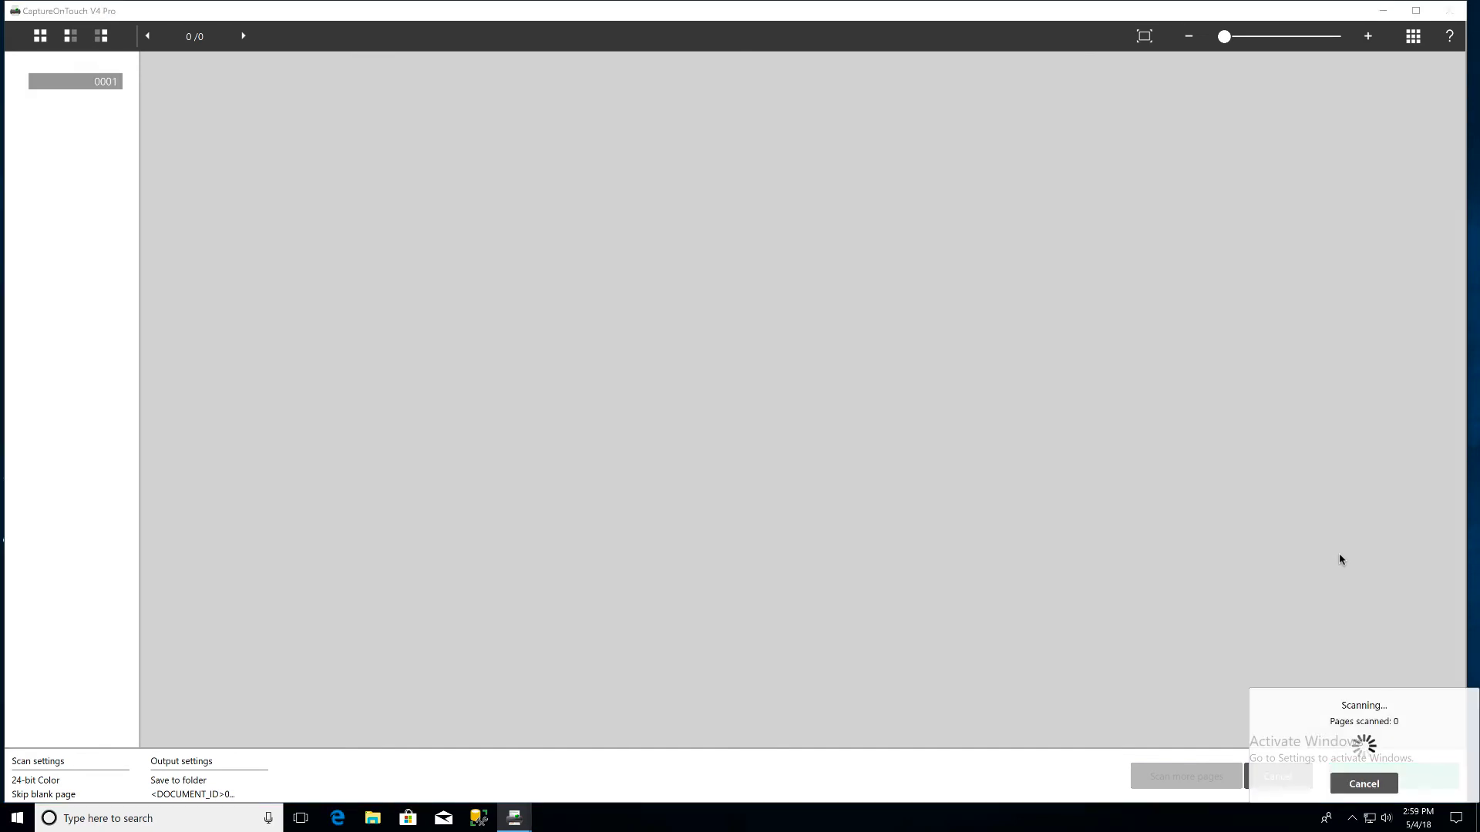